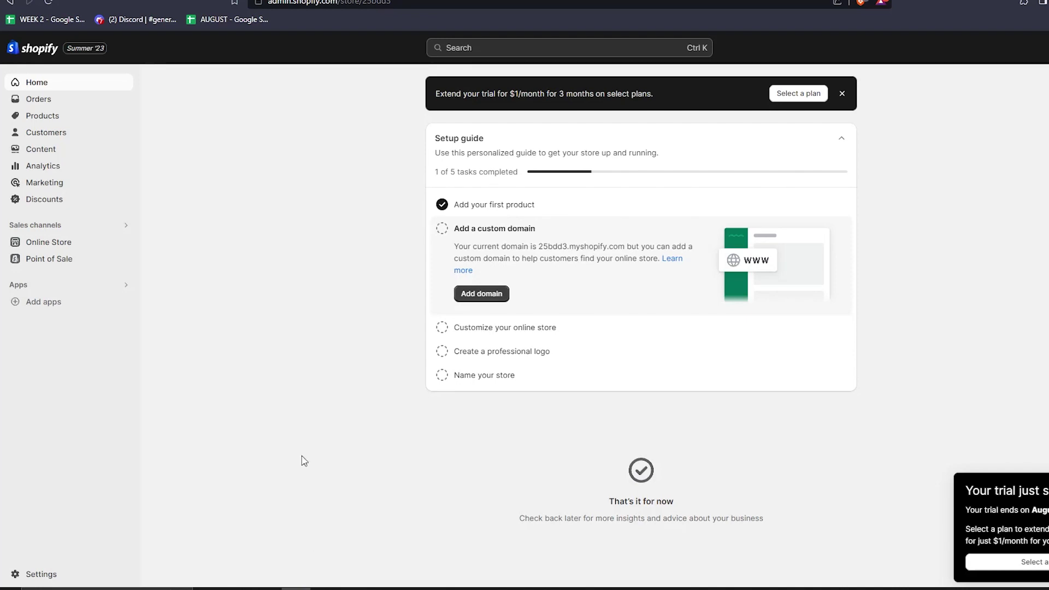
{"action": "left_click", "coordinate": [57, 121]}
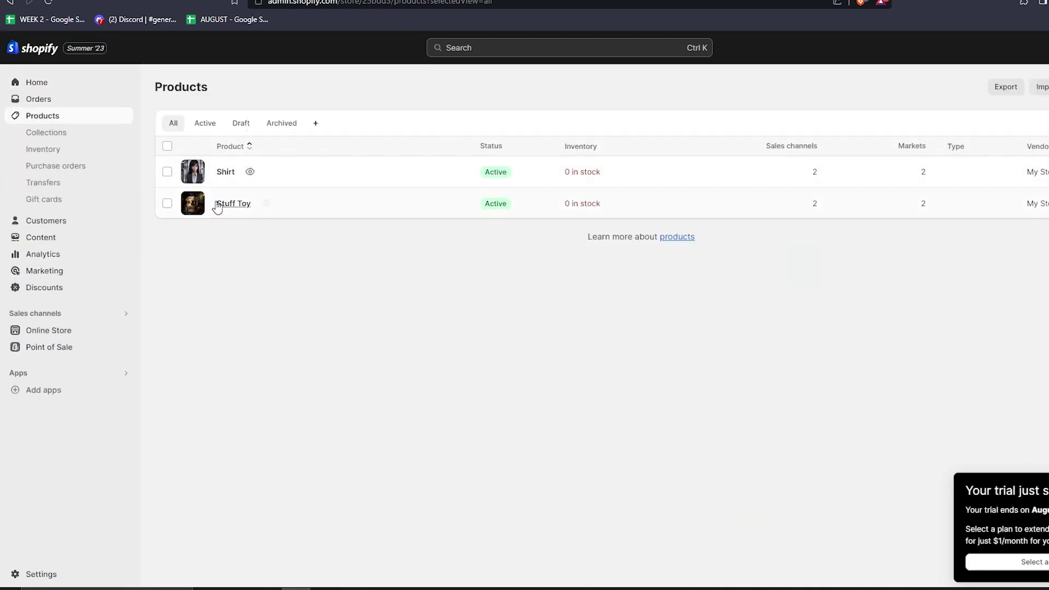
{"action": "left_click", "coordinate": [268, 208]}
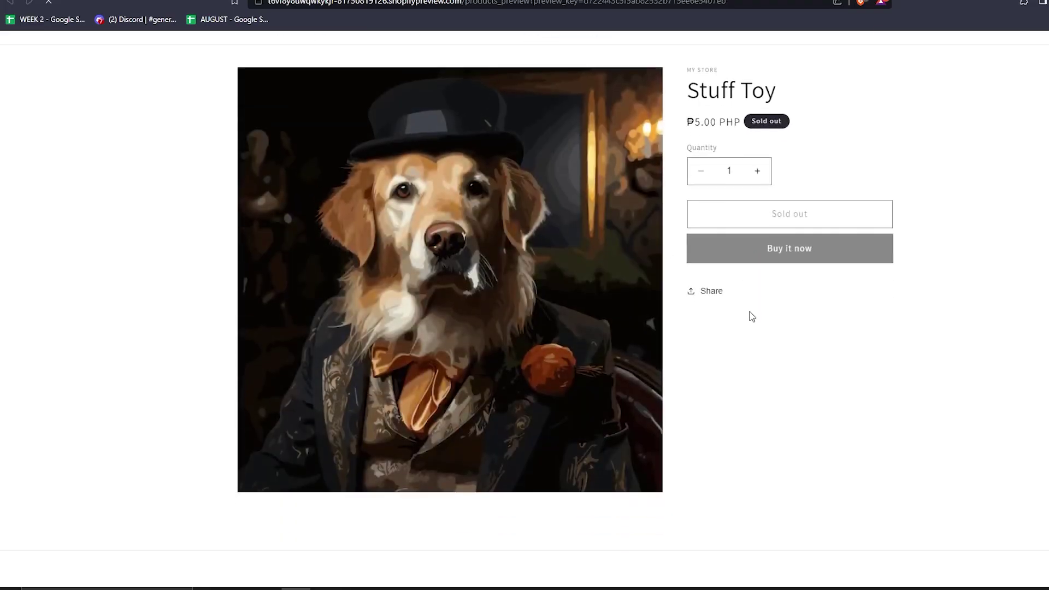
{"action": "scroll", "coordinate": [756, 326], "scroll_direction": "up", "scroll_amount": 1}
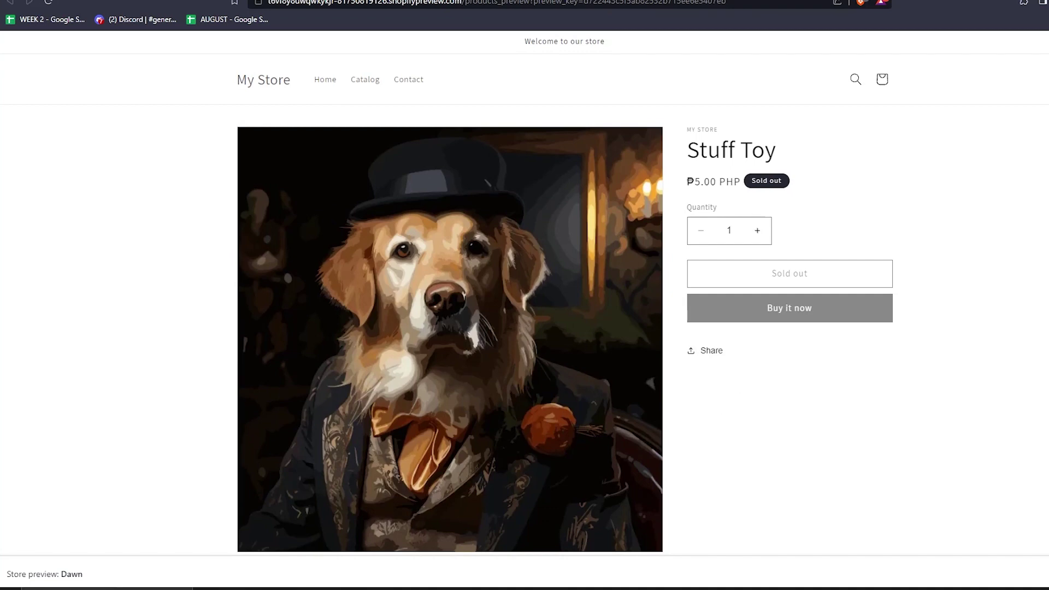
{"action": "key", "text": "ctrl+w"}
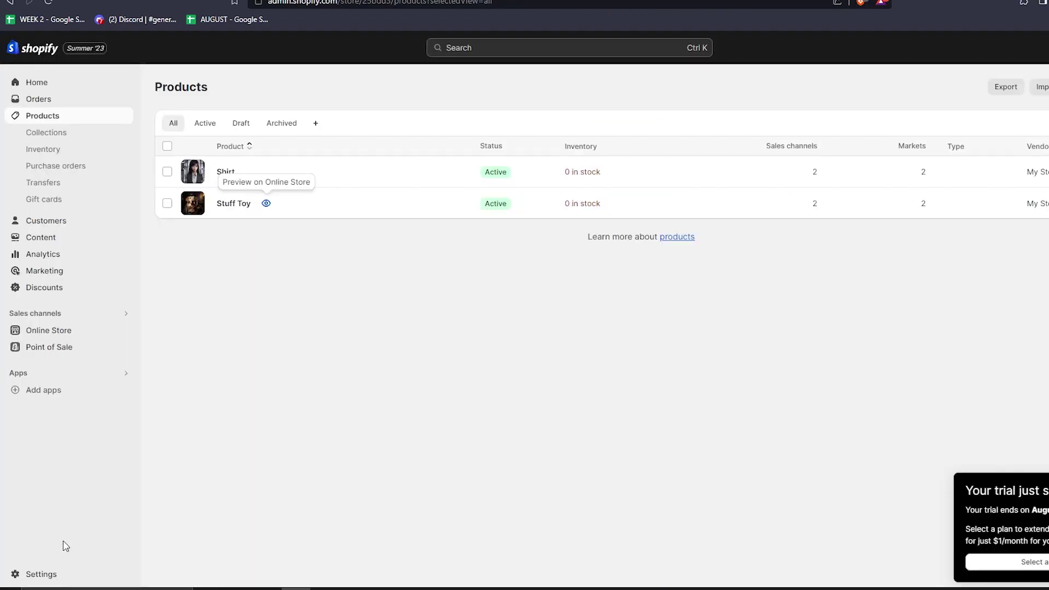
Go to Settings > Apps and sales channels and open the Shopify App Store search
{"action": "left_click", "coordinate": [41, 575]}
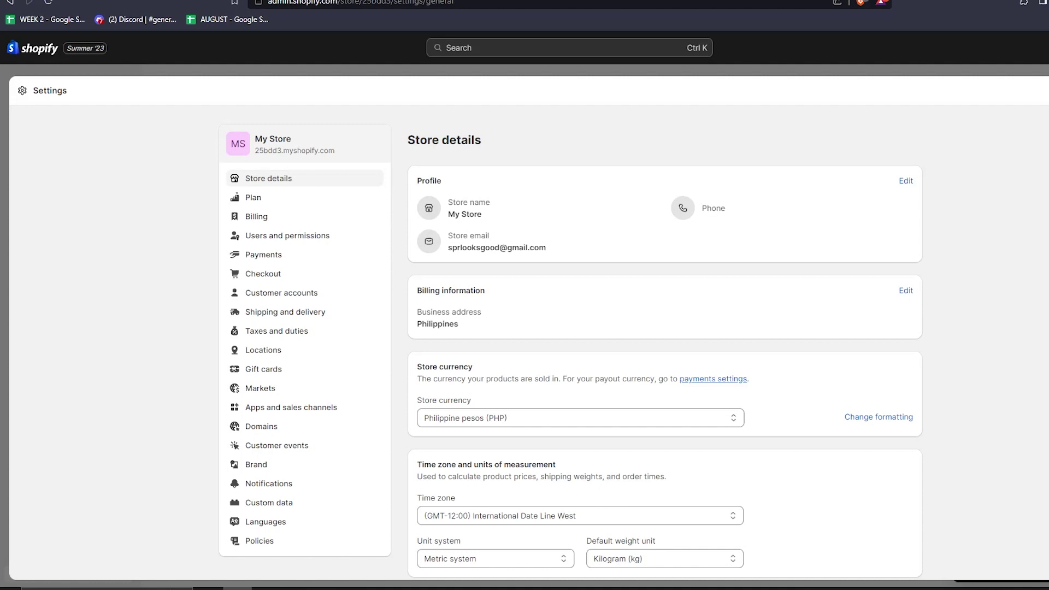
{"action": "left_click", "coordinate": [305, 407]}
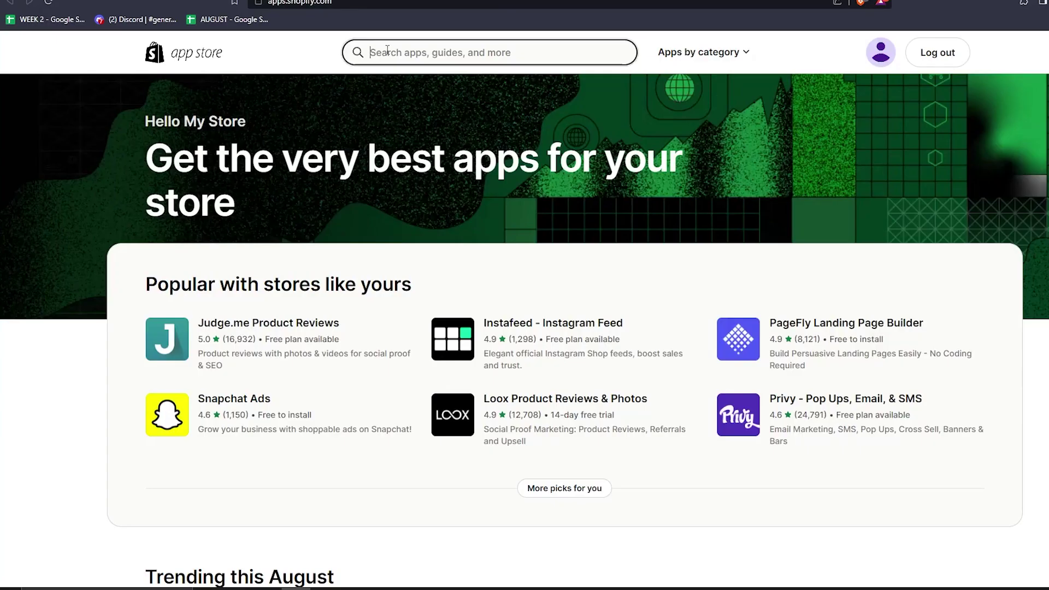
{"action": "left_click", "coordinate": [388, 51]}
{"action": "type", "text": "est"}
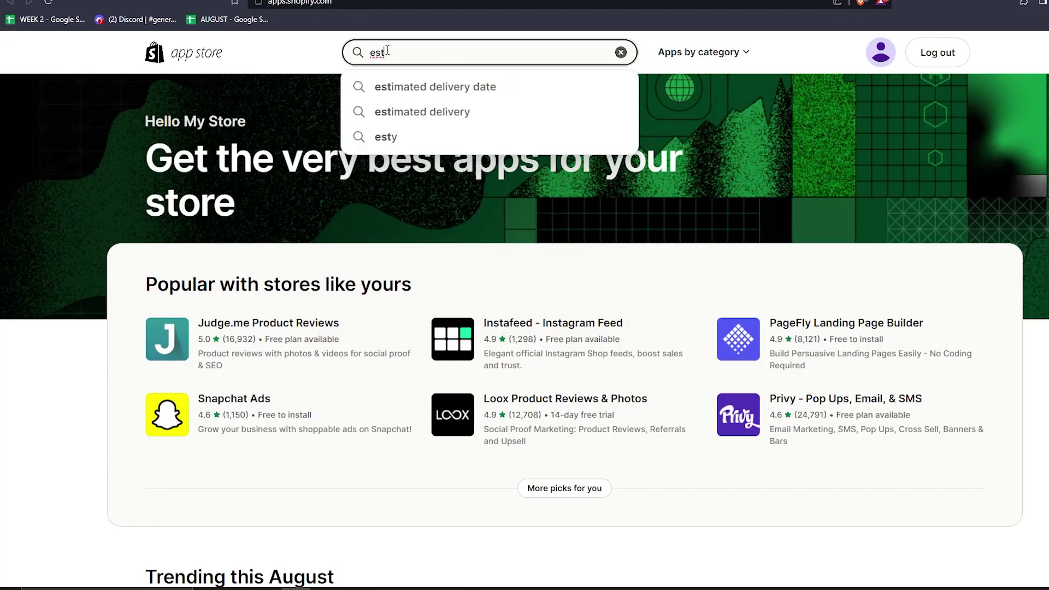
Search the App Store for 'estimated delivery date' and open Estimated Delivery Date - Plus
{"action": "left_click", "coordinate": [415, 88]}
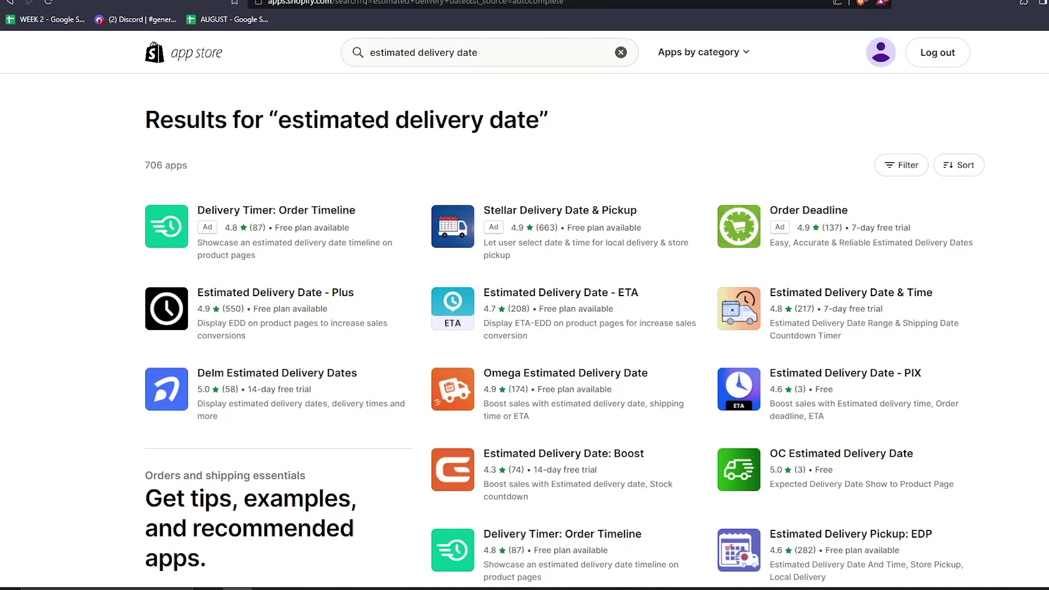
{"action": "left_click", "coordinate": [902, 165]}
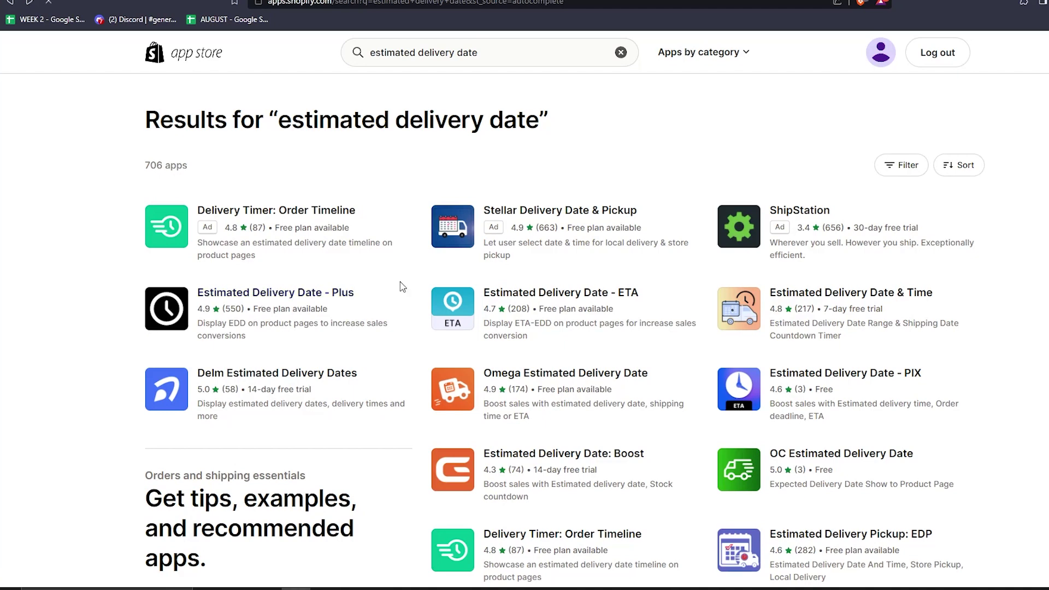
{"action": "left_click", "coordinate": [353, 294]}
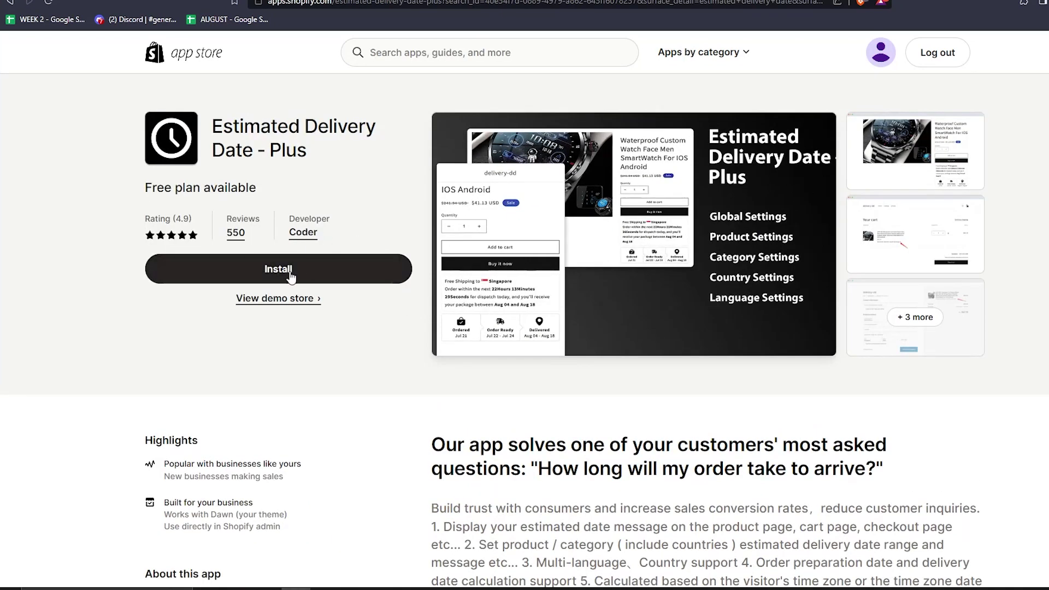
Install Estimated Delivery Date - Plus using the chosen account
{"action": "left_click", "coordinate": [291, 277]}
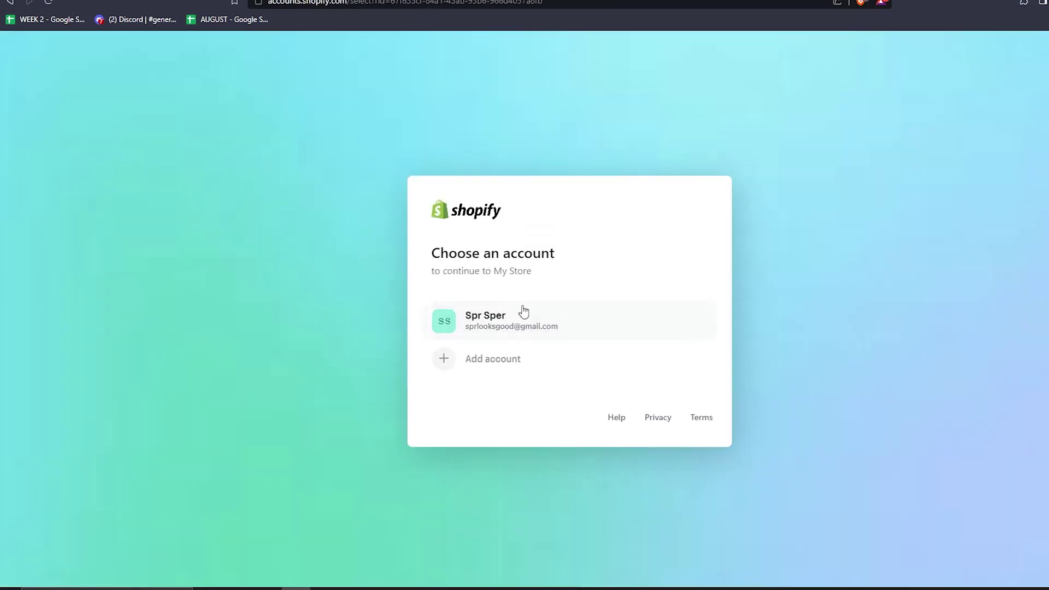
{"action": "left_click", "coordinate": [524, 328]}
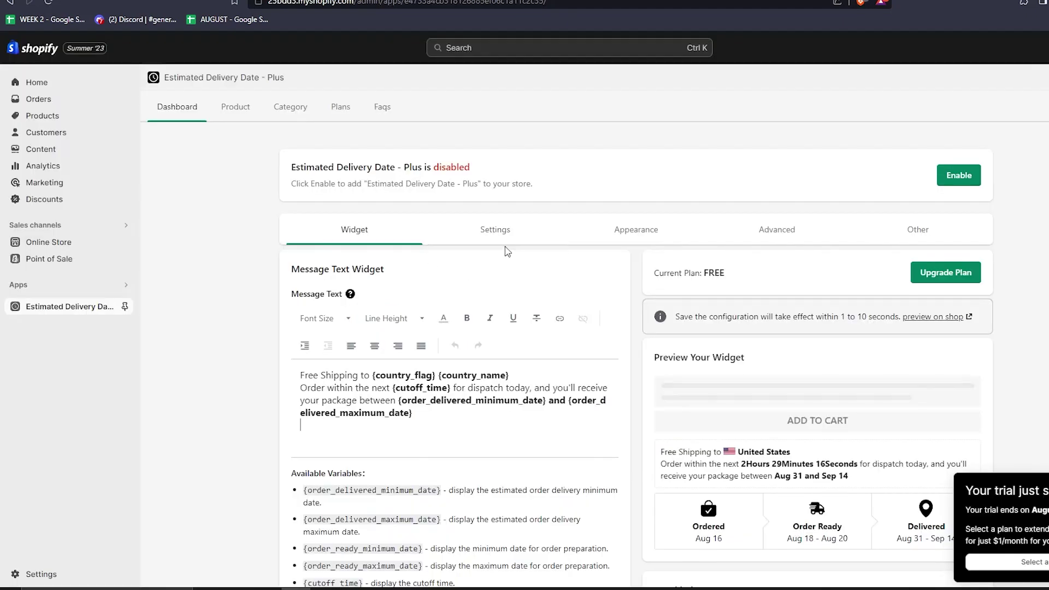
Review the app's Product tab, then enable Estimated Delivery Date - Plus from its Dashboard
{"action": "left_click", "coordinate": [238, 112]}
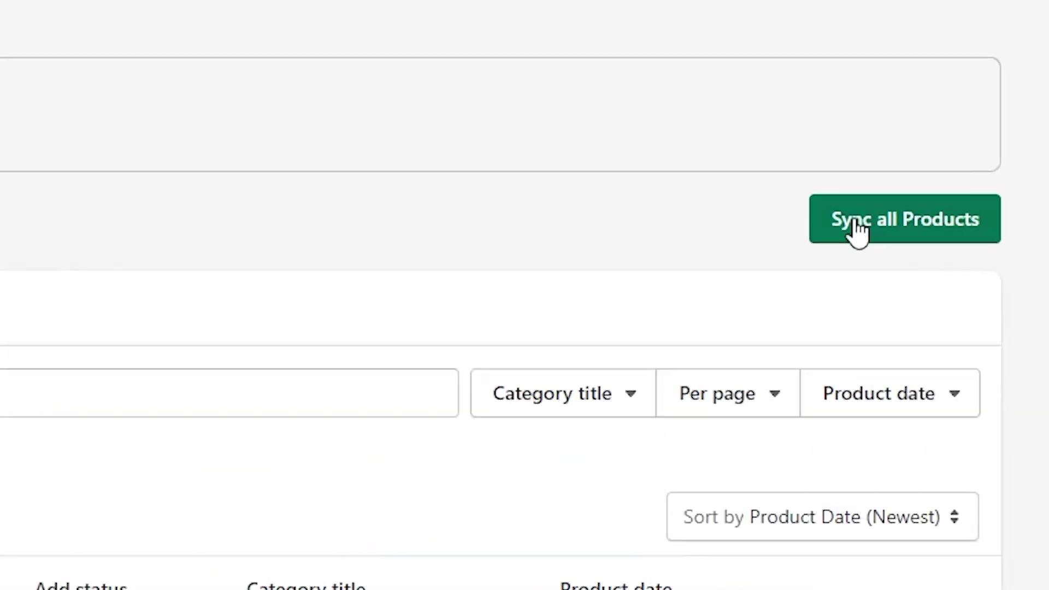
{"action": "left_click", "coordinate": [856, 221]}
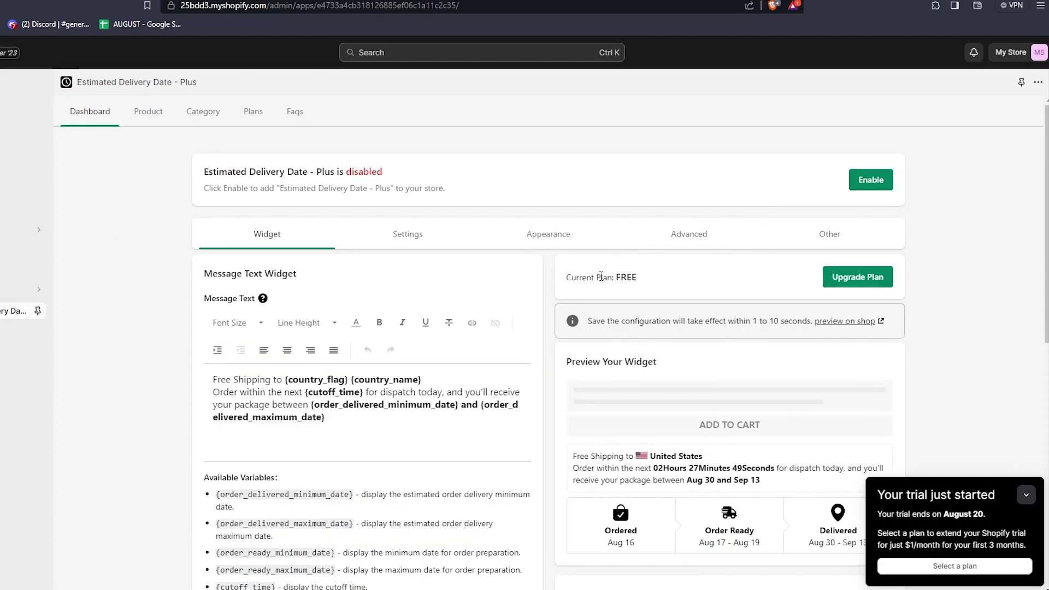
{"action": "left_click", "coordinate": [869, 182]}
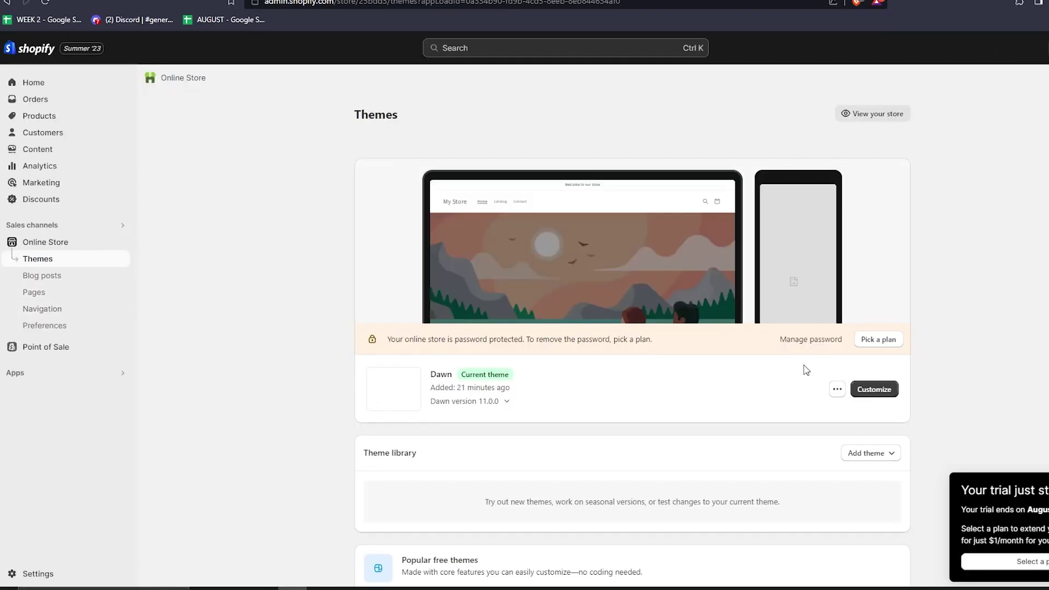
Customize the Dawn theme, browse Header and Catalog, then preview Stuff Toy's Default product template
{"action": "left_click", "coordinate": [869, 389]}
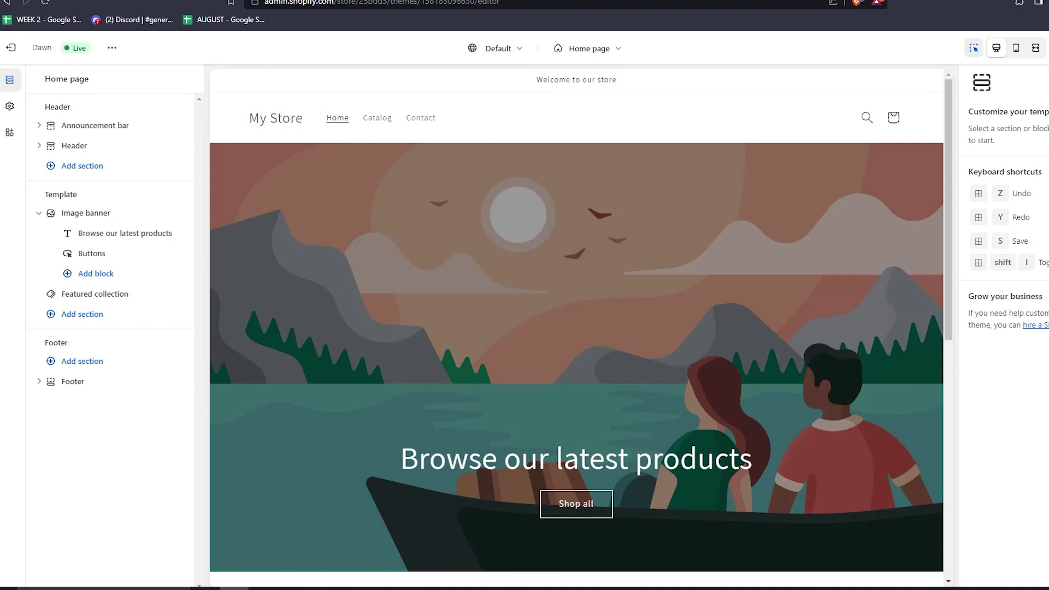
{"action": "left_click", "coordinate": [383, 120]}
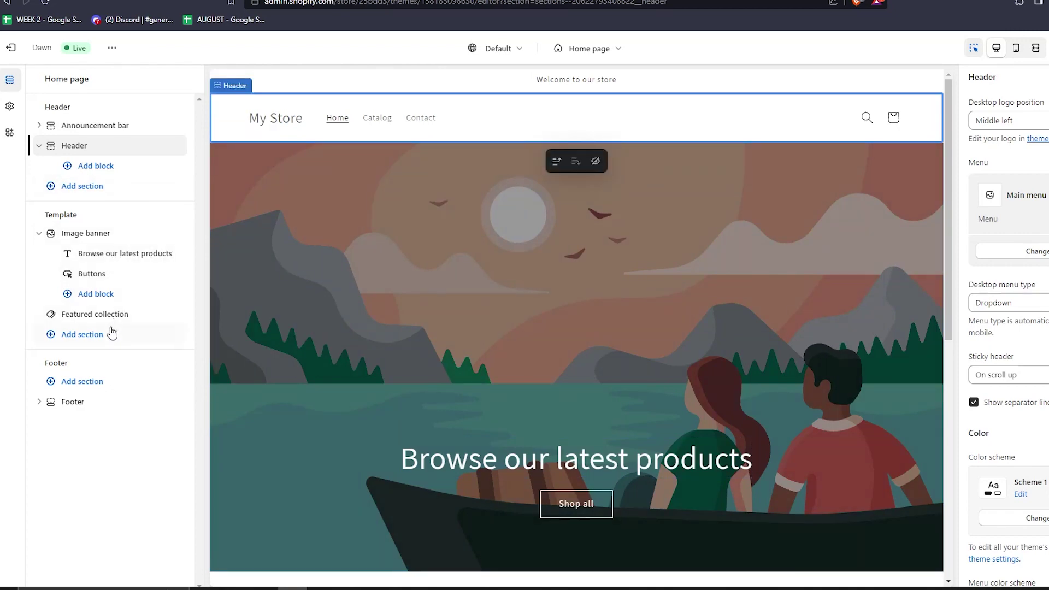
{"action": "left_click", "coordinate": [365, 119]}
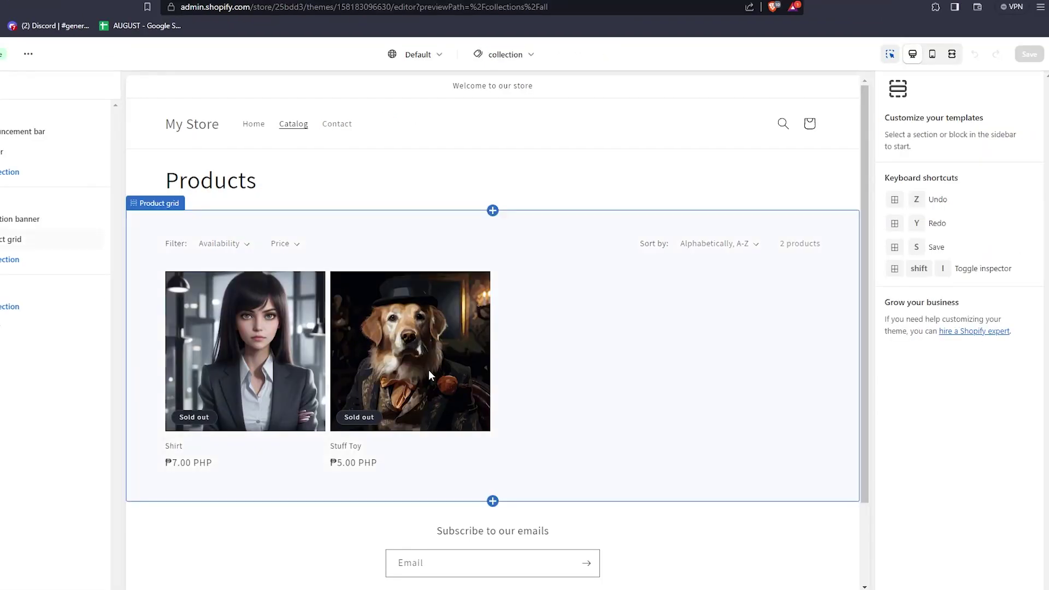
{"action": "left_click", "coordinate": [429, 370]}
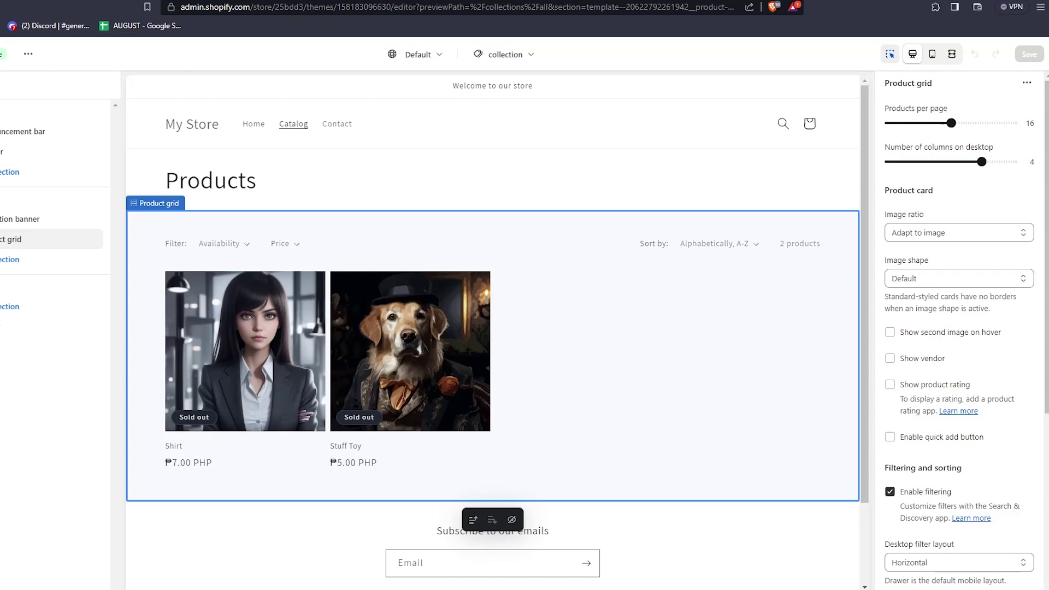
{"action": "scroll", "coordinate": [951, 377], "scroll_direction": "down", "scroll_amount": 2}
{"action": "scroll", "coordinate": [955, 373], "scroll_direction": "down", "scroll_amount": 2}
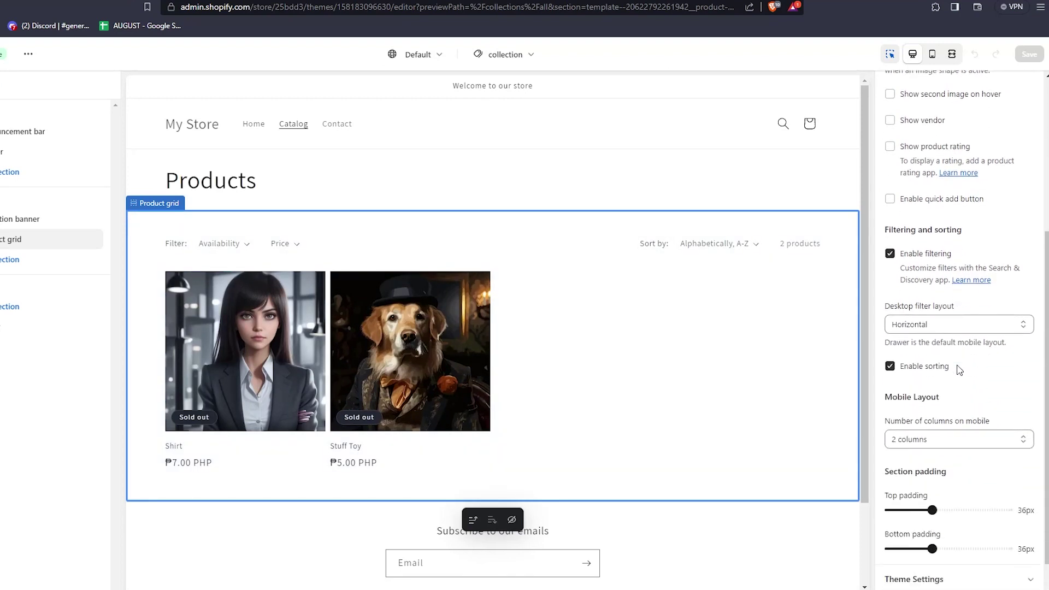
{"action": "scroll", "coordinate": [958, 370], "scroll_direction": "up", "scroll_amount": 2}
{"action": "scroll", "coordinate": [958, 370], "scroll_direction": "up", "scroll_amount": 1}
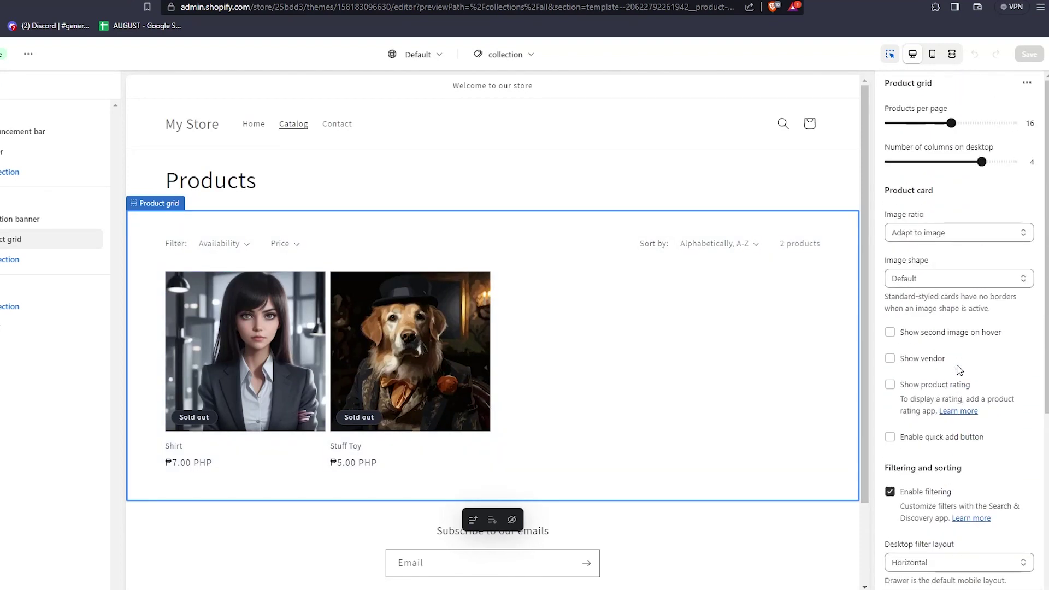
{"action": "scroll", "coordinate": [958, 370], "scroll_direction": "down", "scroll_amount": 2}
{"action": "scroll", "coordinate": [958, 370], "scroll_direction": "down", "scroll_amount": 2}
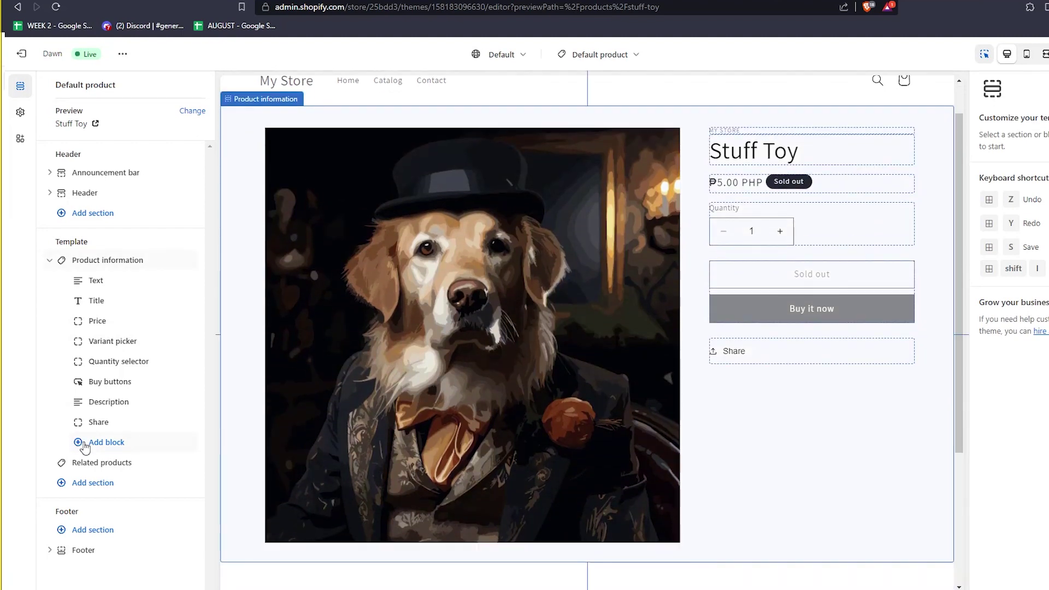
Add a Custom Liquid block under Product information
{"action": "left_click", "coordinate": [84, 445]}
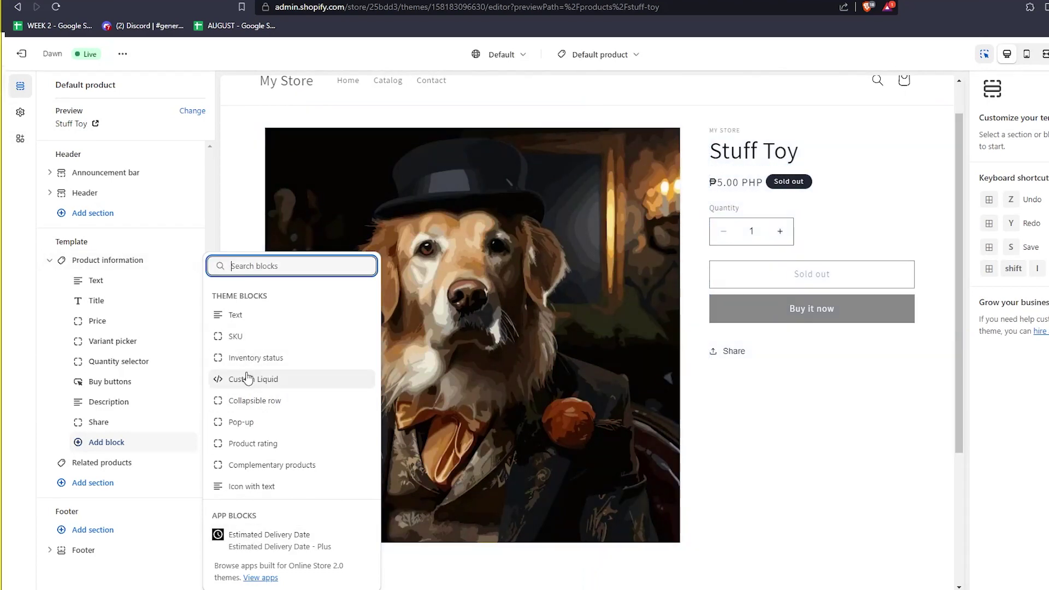
{"action": "left_click", "coordinate": [261, 380]}
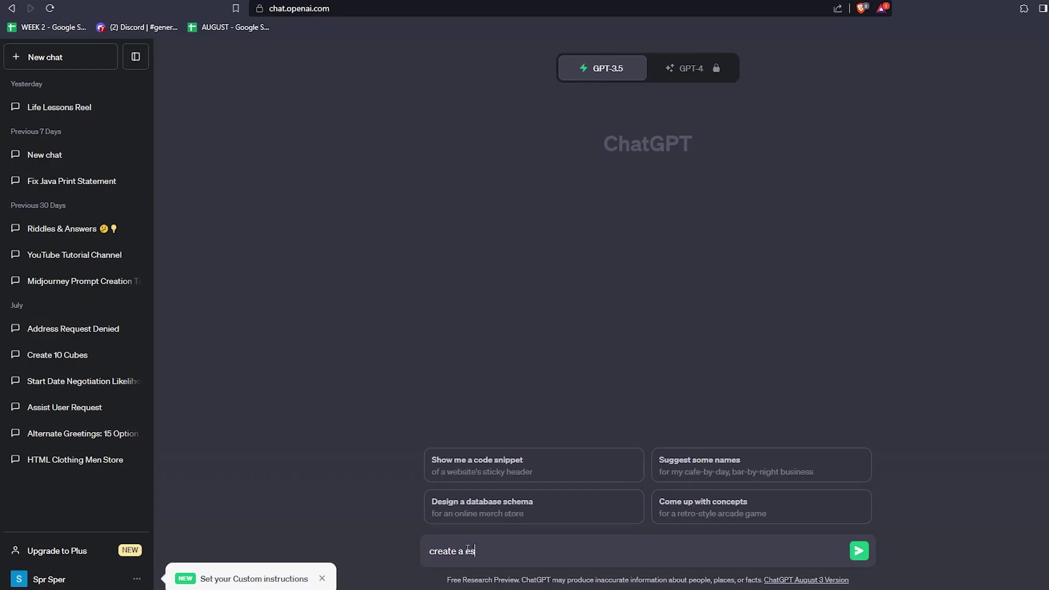
{"action": "type", "text": "stimated delivery for s"}
{"action": "type", "text": "hop"}
Finish the ChatGPT prompt requesting estimated delivery Liquid code and send it
{"action": "key", "text": "BackSpace"}
{"action": "key", "text": "BackSpace"}
{"action": "key", "text": "BackSpace"}
{"action": "key", "text": "BackSpace"}
{"action": "type", "text": "ode"}
{"action": "key", "text": "BackSpace"}
{"action": "key", "text": "BackSpace"}
{"action": "key", "text": "BackSpace"}
{"action": "type", "text": "us"}
{"action": "type", "text": "tom"}
{"action": "key", "text": "Return"}
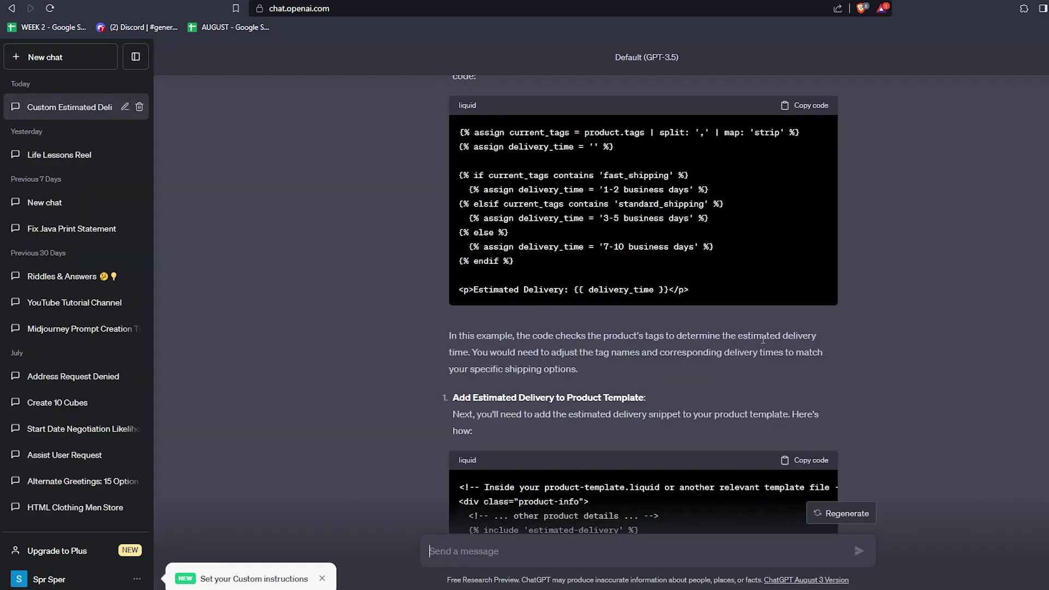
{"action": "scroll", "coordinate": [528, 197], "scroll_direction": "up", "scroll_amount": 1}
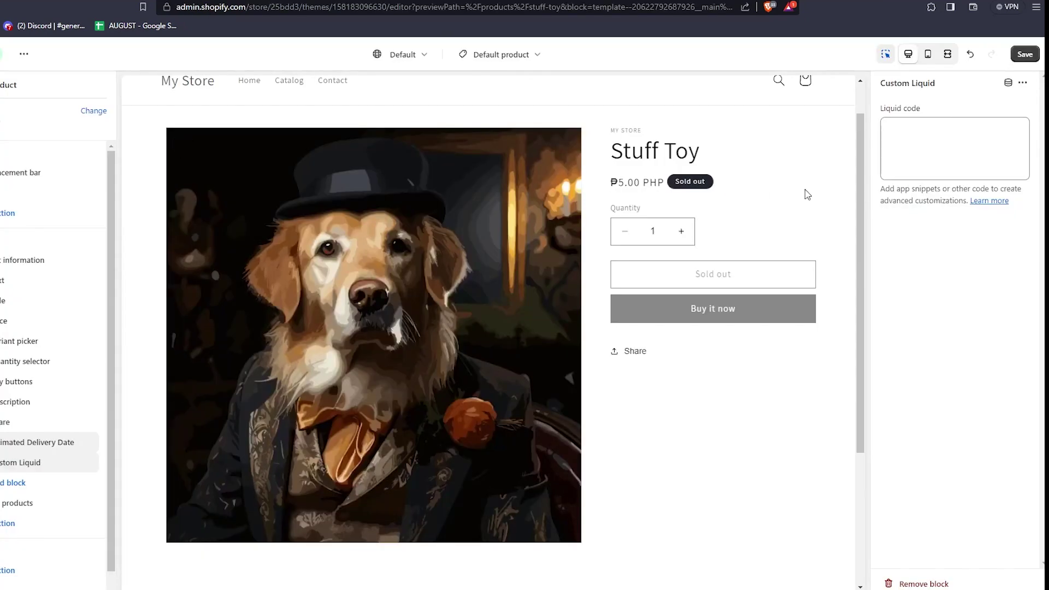
Paste the delivery-time snippet into the Custom Liquid block and save the theme
{"action": "left_click", "coordinate": [941, 136]}
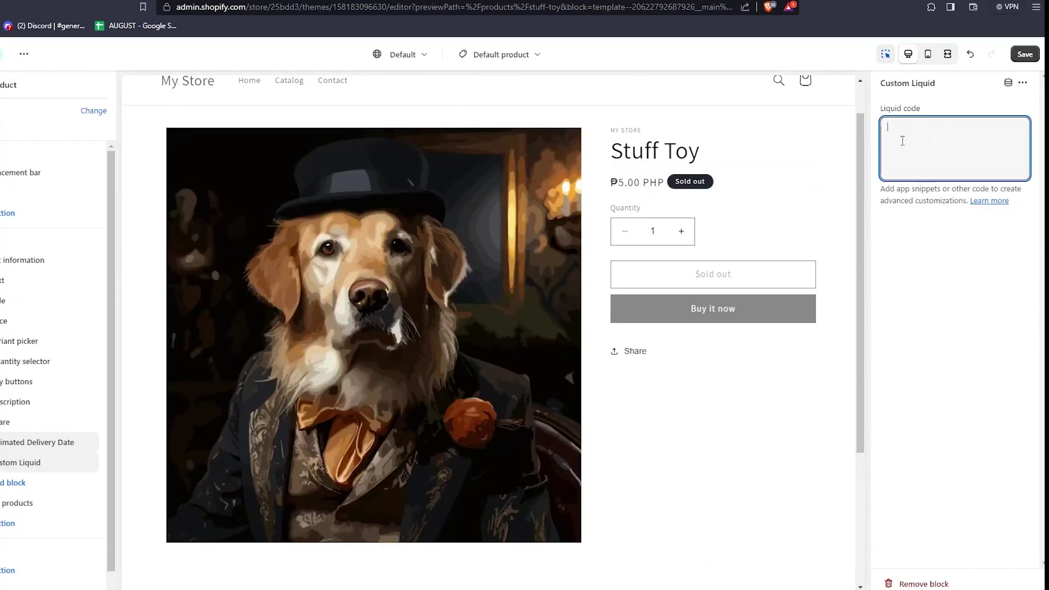
{"action": "key", "text": "ctrl+v"}
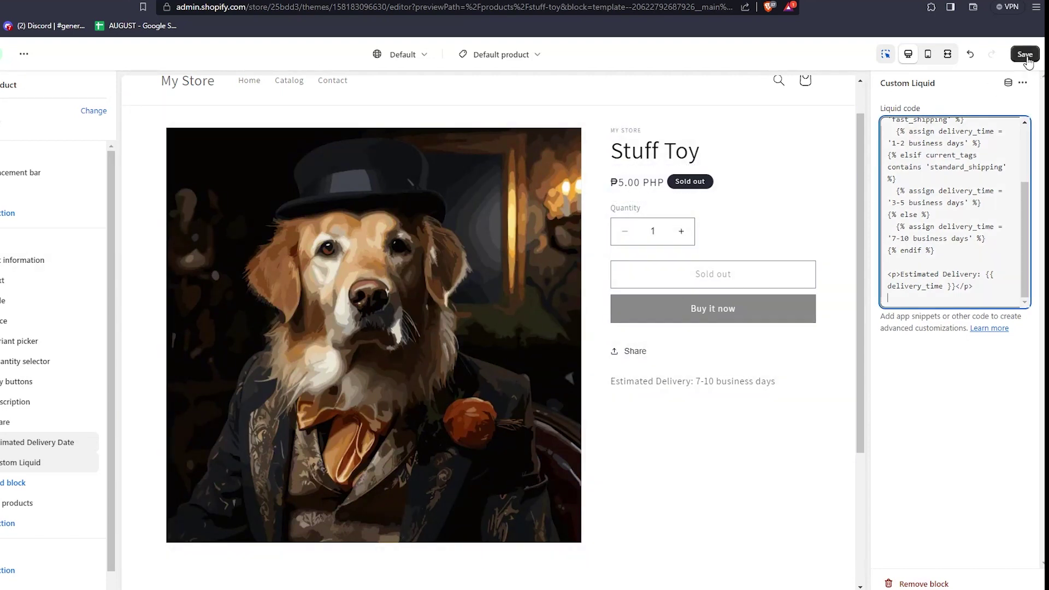
{"action": "left_click", "coordinate": [1026, 54]}
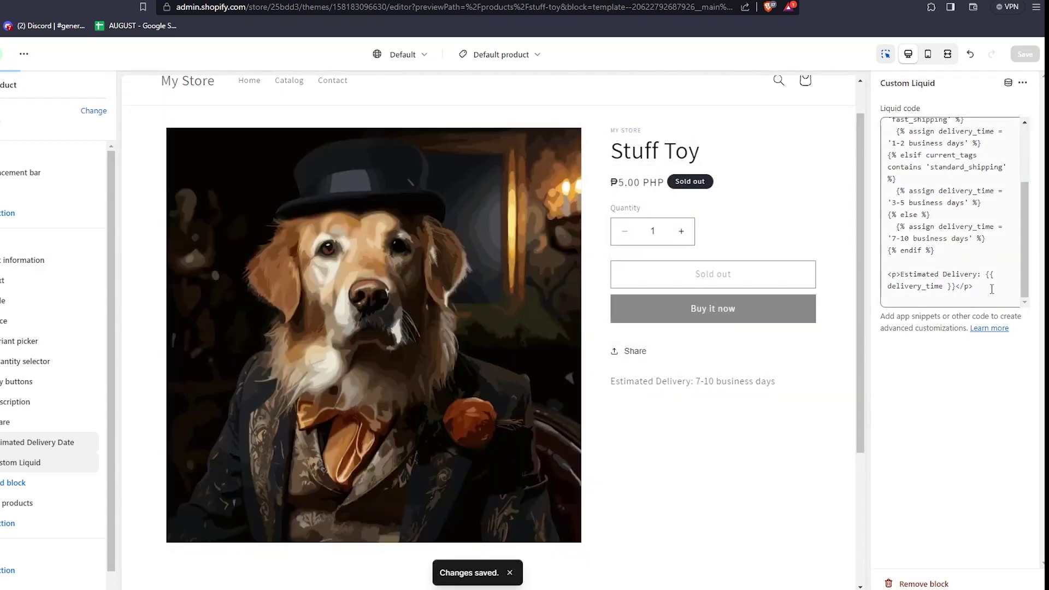